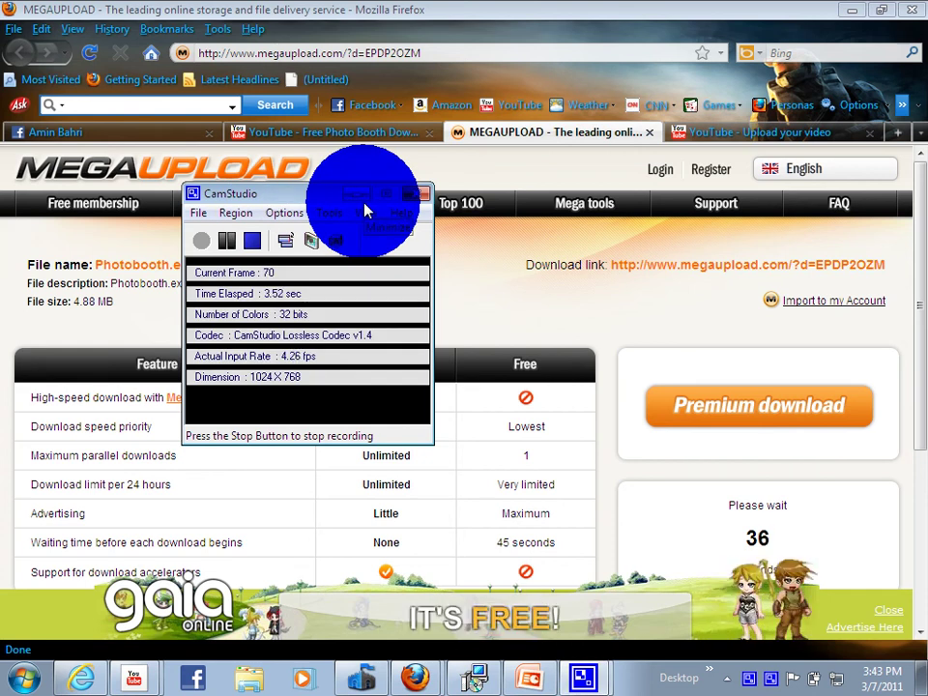
# Step: Hide CamStudio and wait out the Megaupload countdown for Photobooth.exe
pyautogui.click(391, 194)
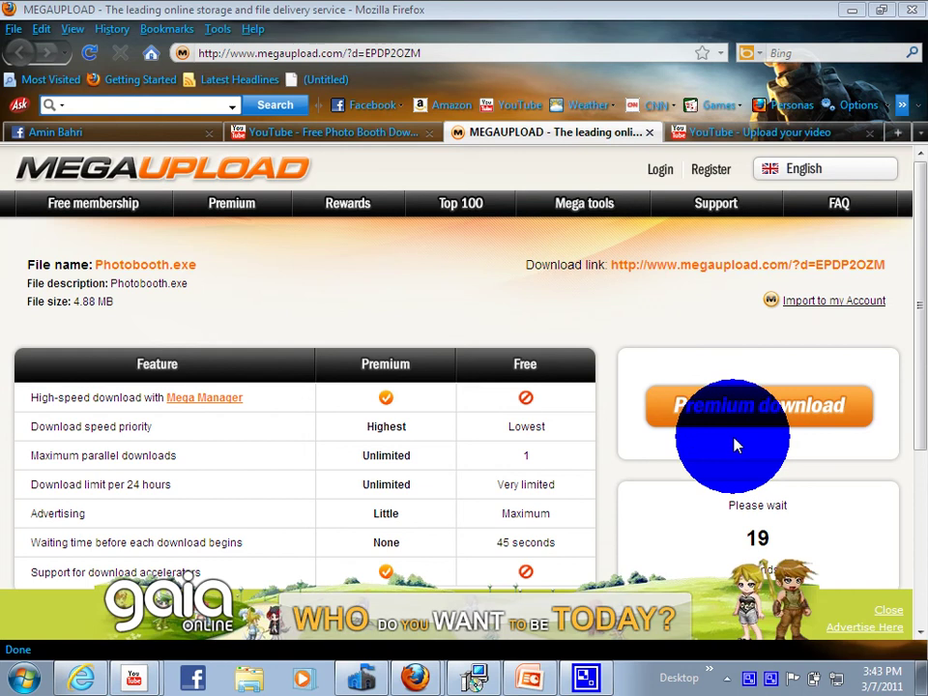
pyautogui.scroll(-2, 920, 385)
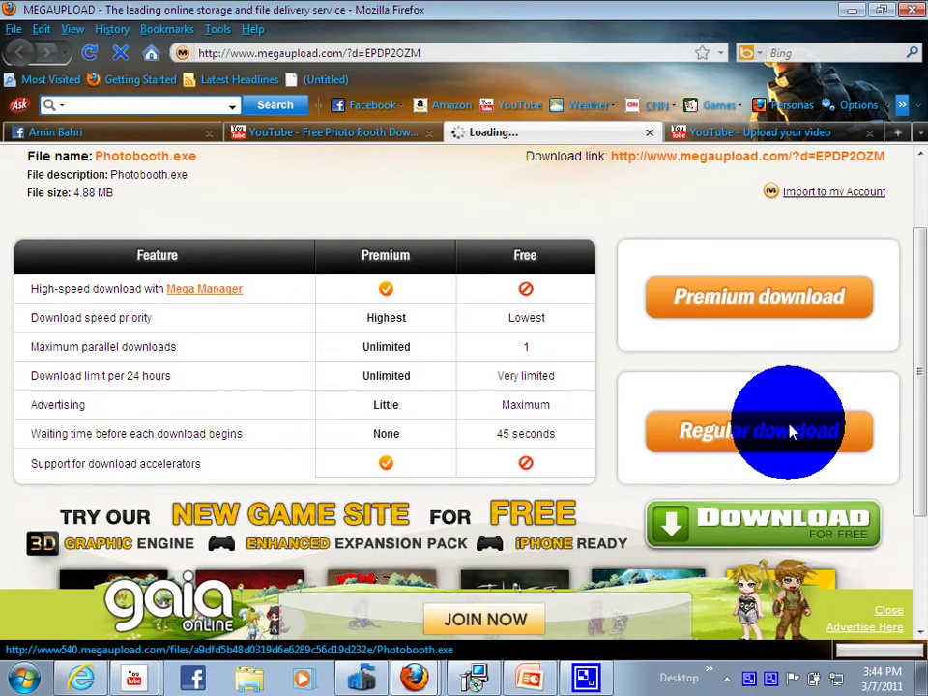
# Step: Request the regular free download of Photobooth.exe and handle the save prompt
pyautogui.click(790, 432)
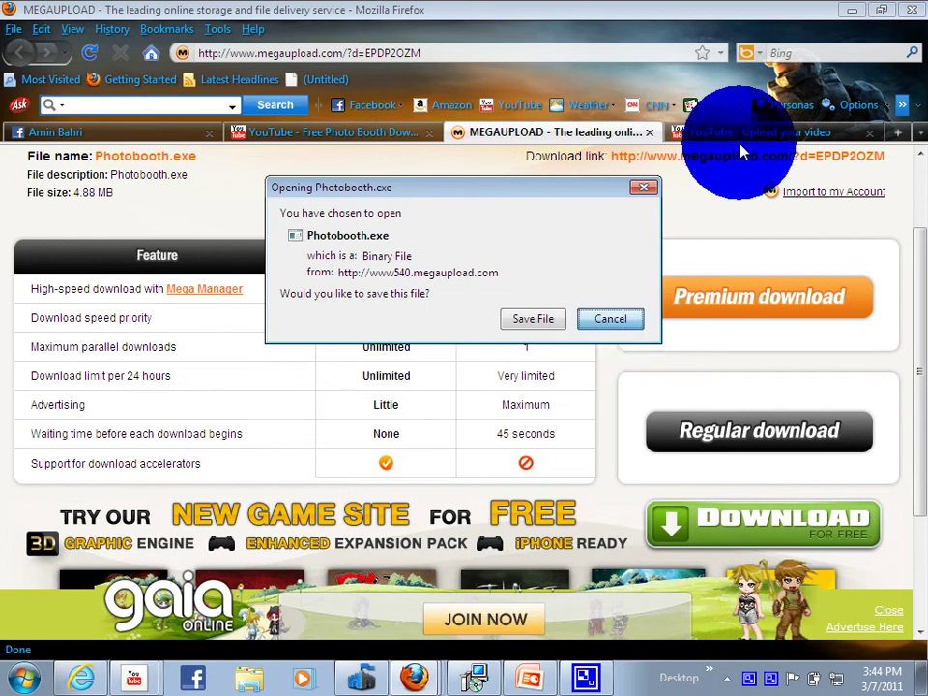
pyautogui.press('Escape')
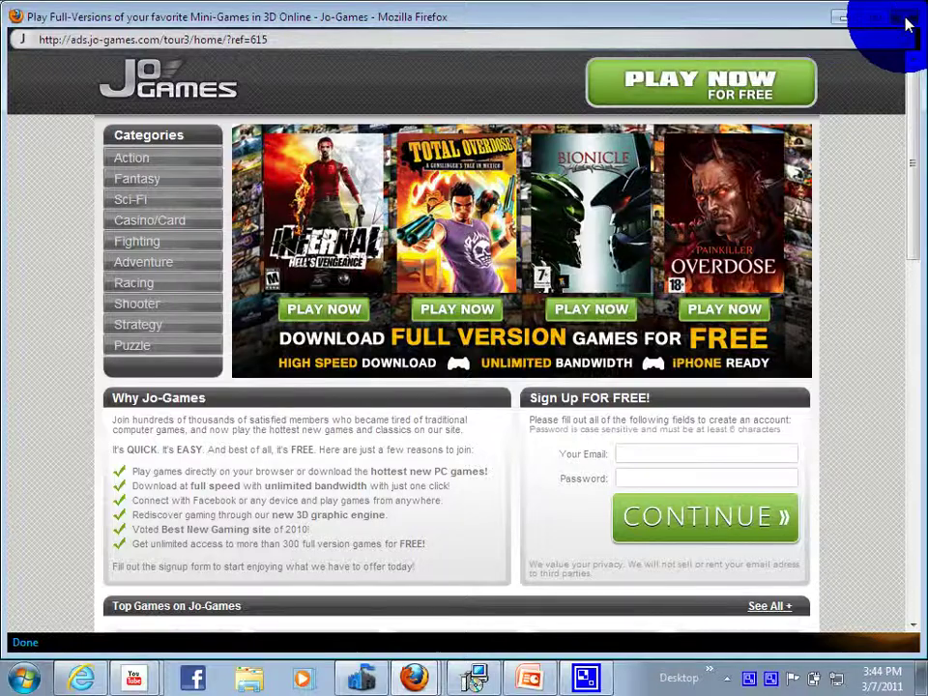
# Step: Close Firefox and move the Photobooth icon into open desktop space
pyautogui.click(907, 25)
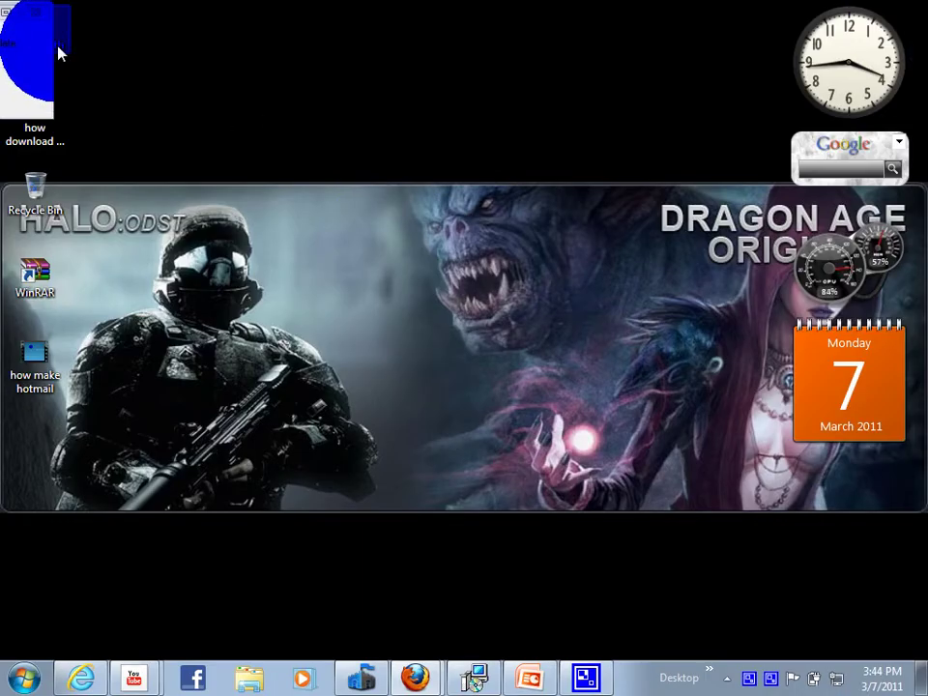
pyautogui.moveTo(162, 68); pyautogui.dragTo(247, 110)
pyautogui.moveTo(417, 2)
pyautogui.mouseDown()
pyautogui.moveTo(183, 224)
pyautogui.moveTo(206, 175)
pyautogui.mouseUp()
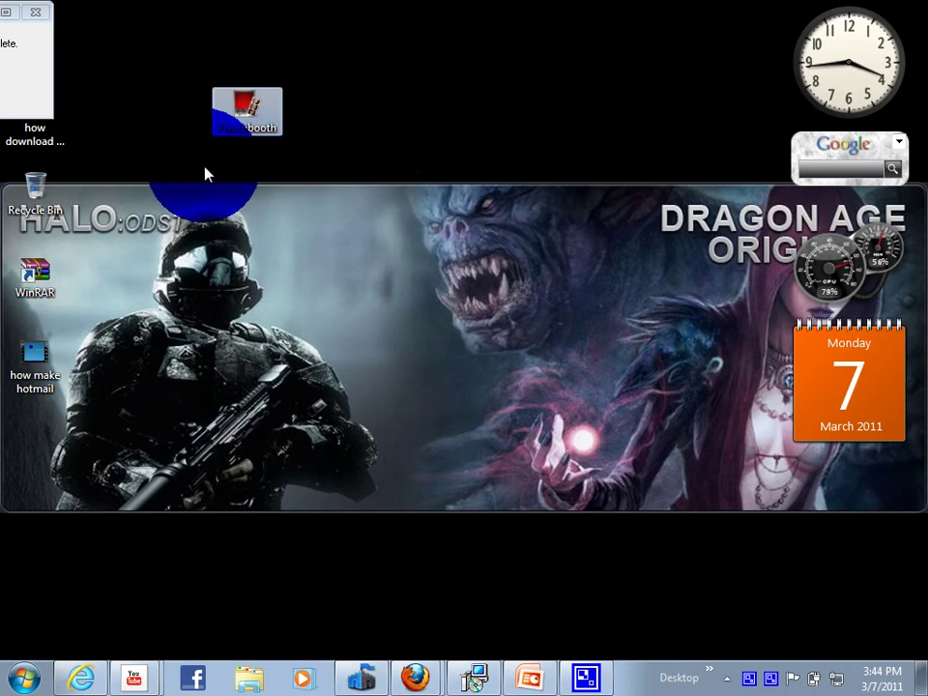
# Step: Launch Photobooth.exe and let it run past the unverified-publisher Security Warning
pyautogui.doubleClick(267, 117)
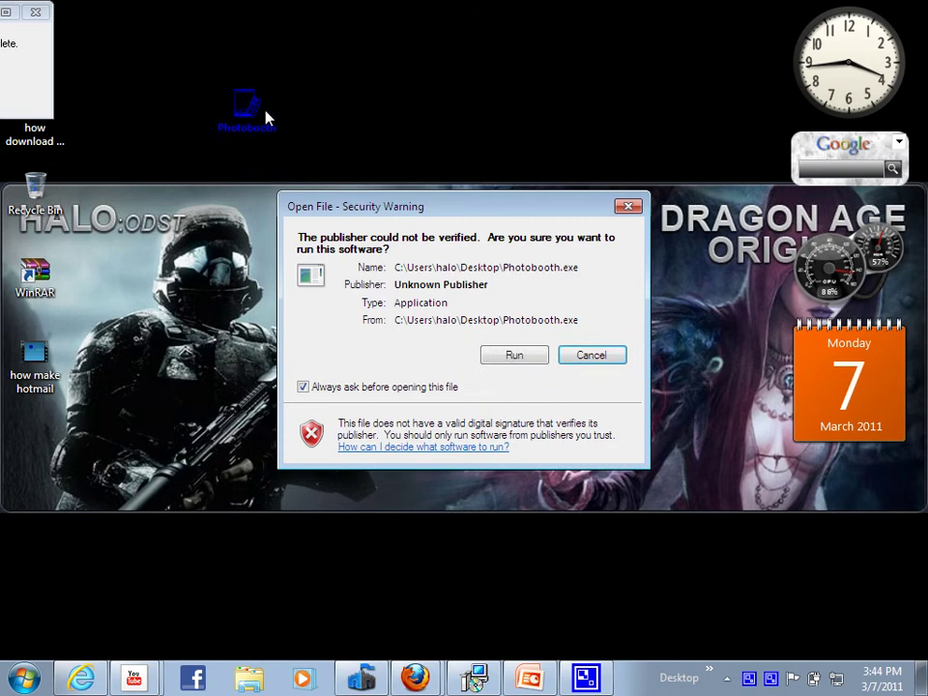
pyautogui.click(541, 365)
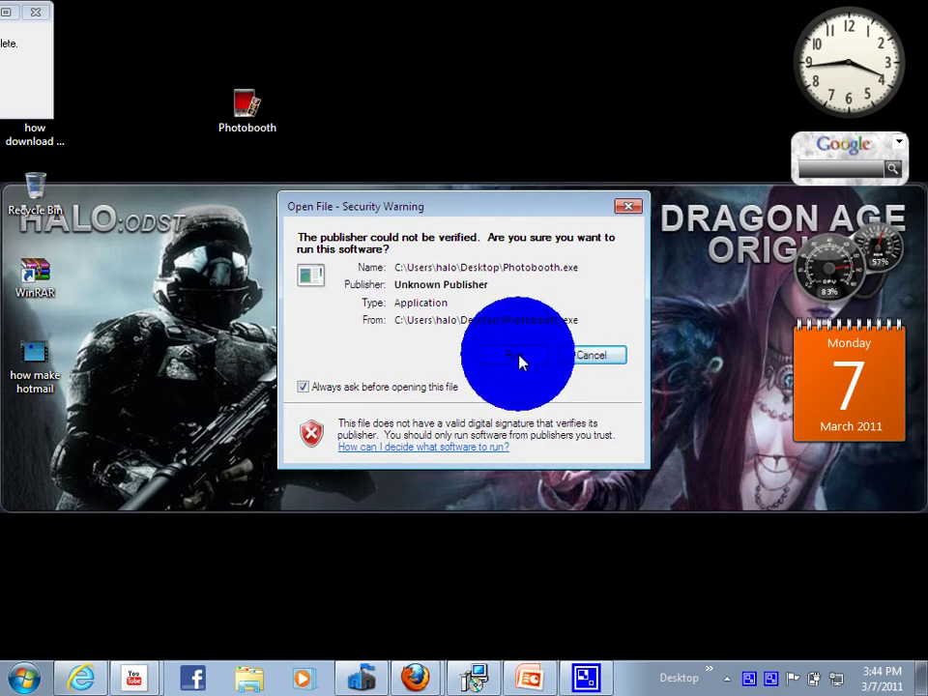
pyautogui.click(519, 362)
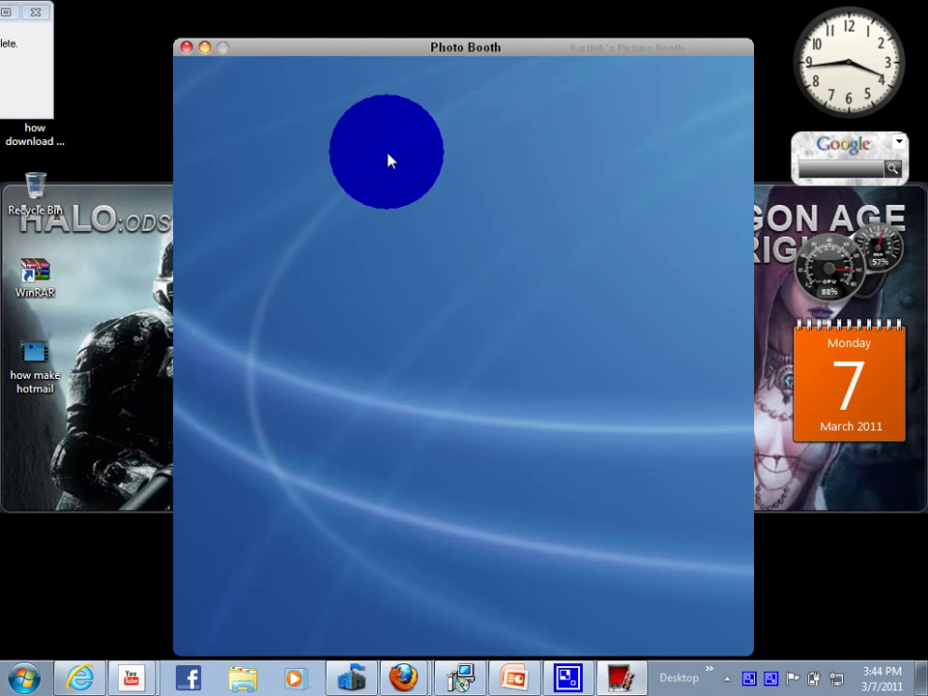
# Step: Close the blank Photo Booth window and bring back CamStudio's status window
pyautogui.click(194, 55)
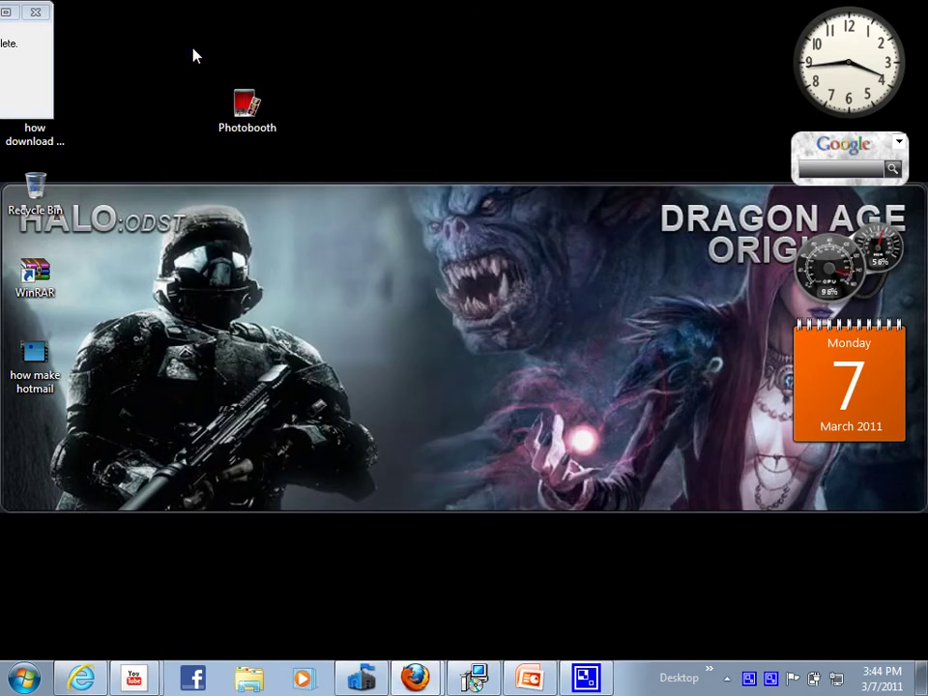
pyautogui.click(746, 676)
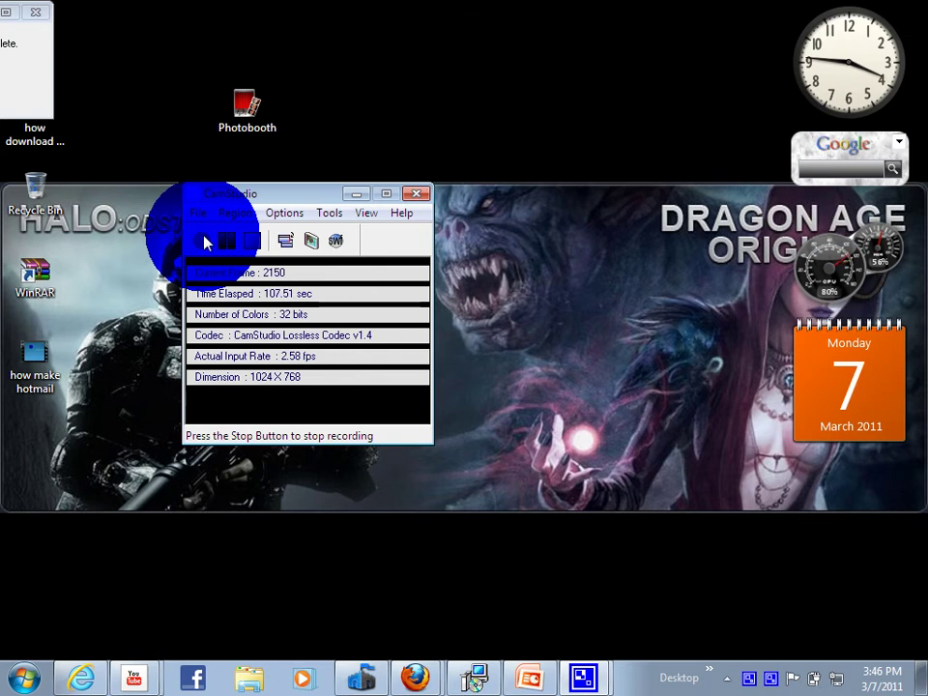
# Step: Relaunch Photobooth, allow it past the warning, and grant Flash Player webcam access
pyautogui.doubleClick(247, 114)
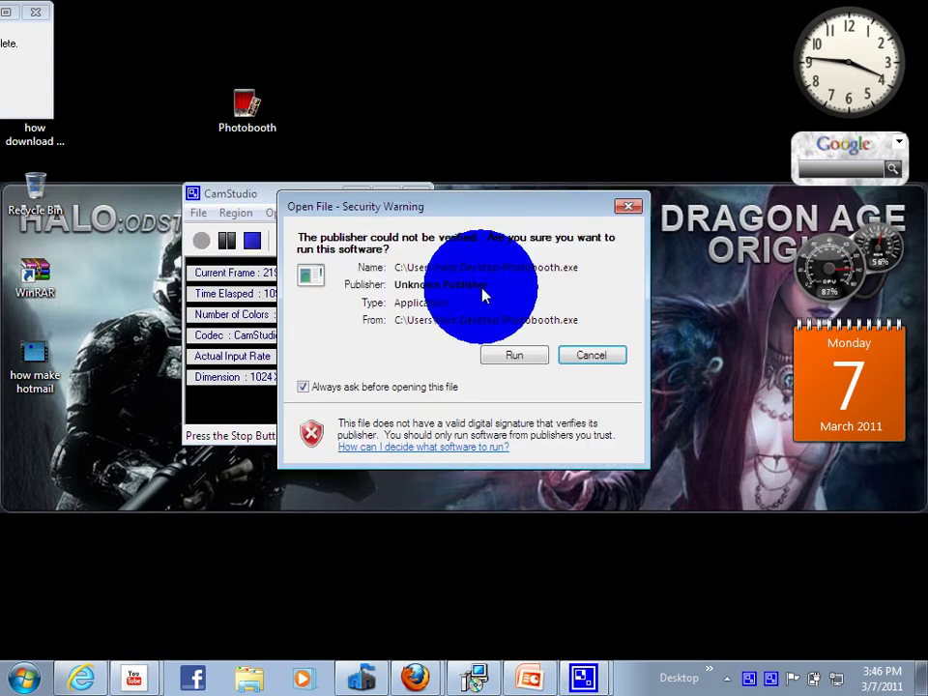
pyautogui.click(507, 354)
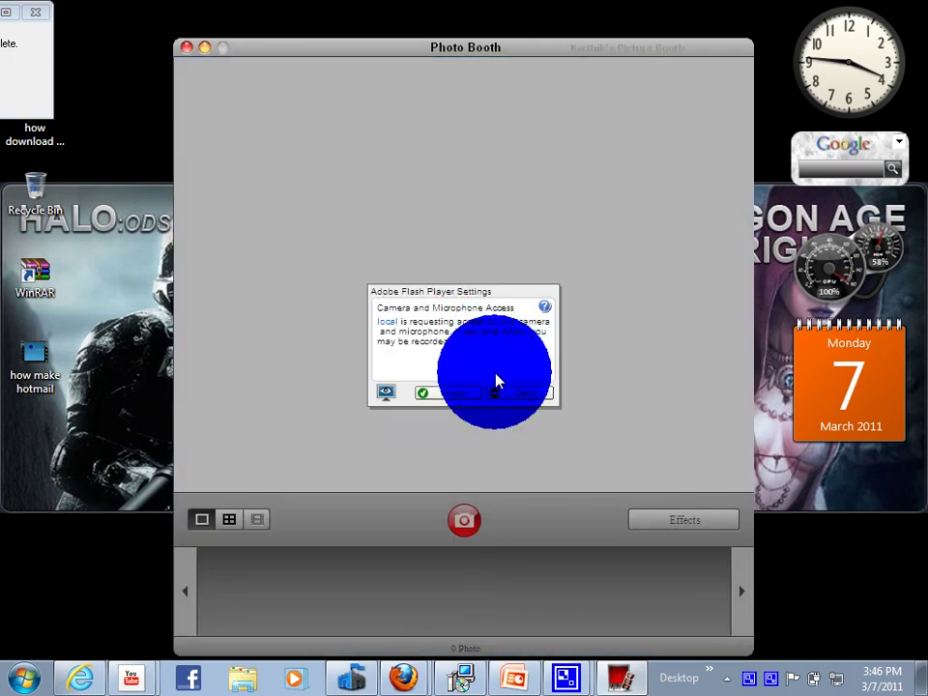
pyautogui.click(445, 394)
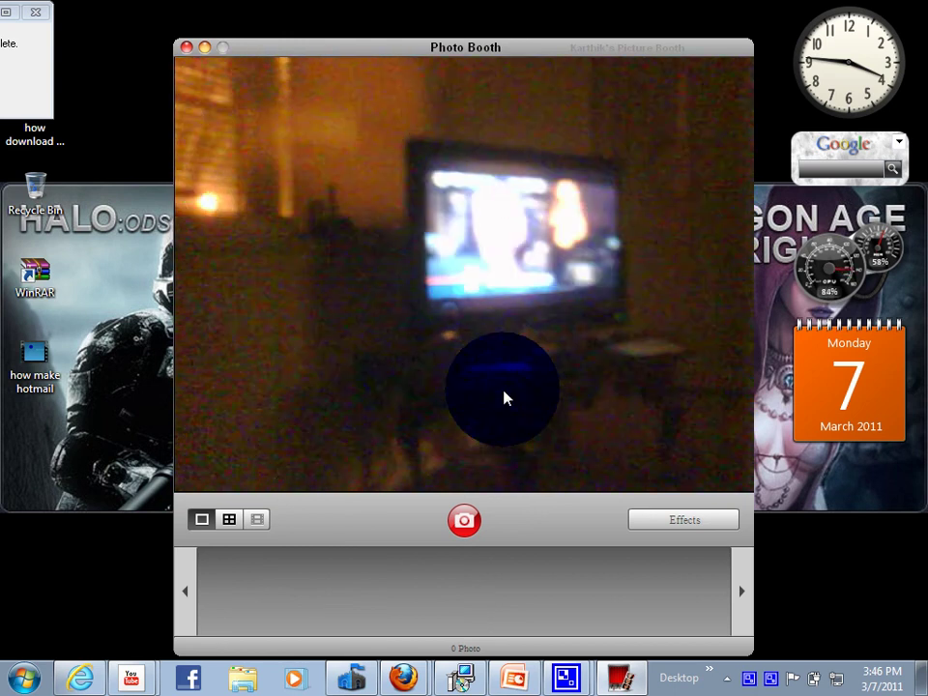
pyautogui.click(465, 515)
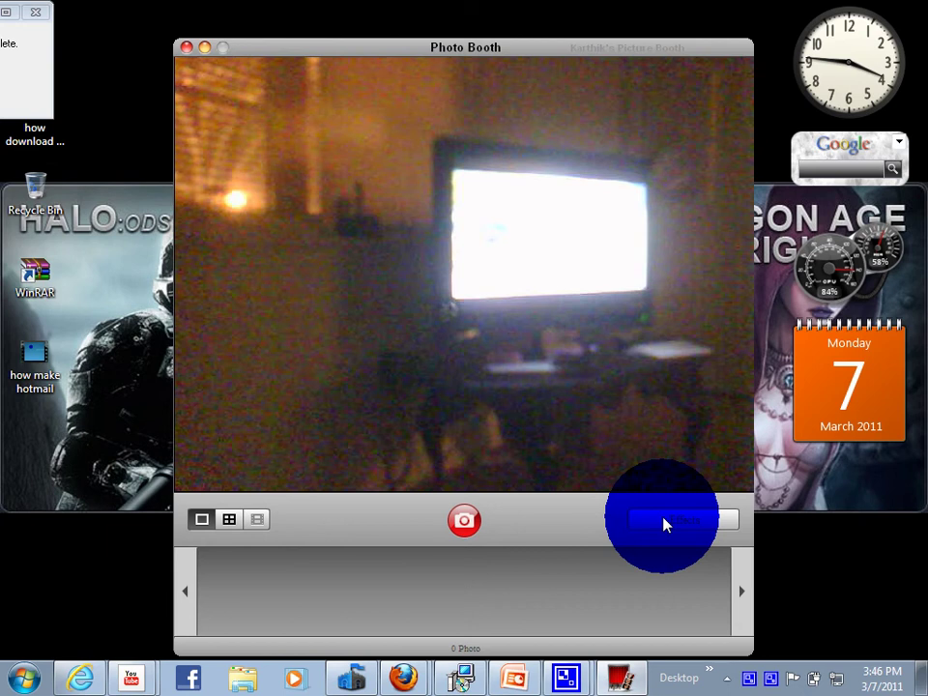
# Step: Pick the Mirror effect from page 2 of the Effects grid
pyautogui.click(665, 522)
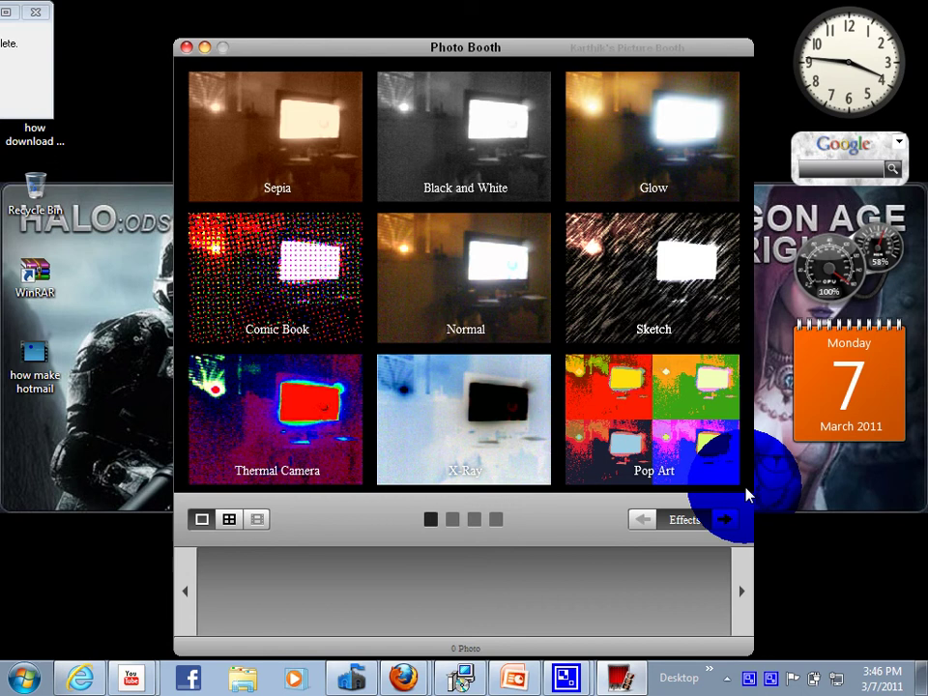
pyautogui.click(724, 520)
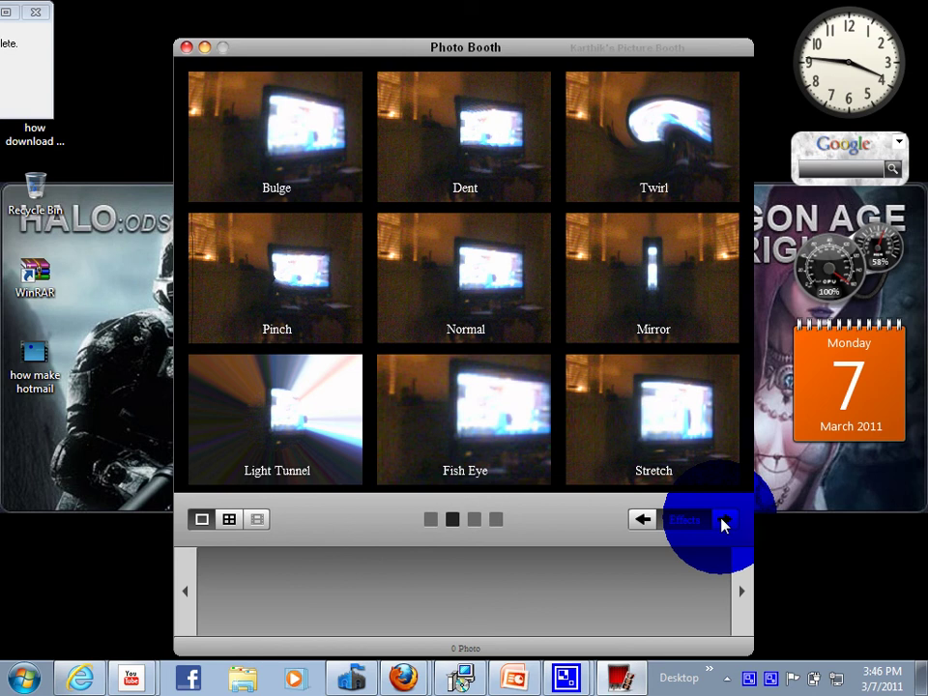
pyautogui.click(649, 321)
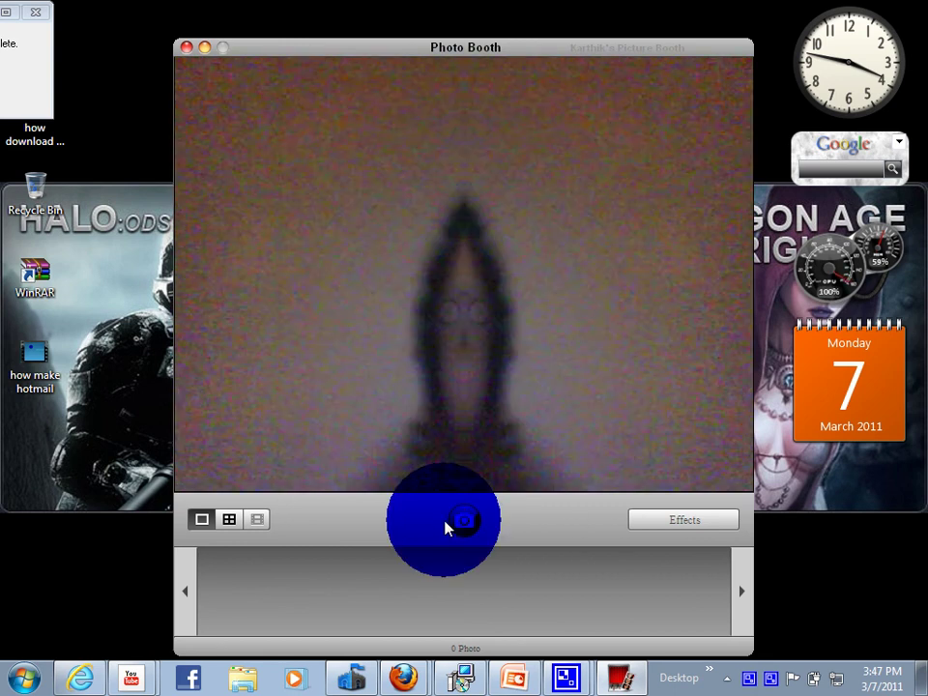
# Step: Quit Photo Booth, leaving the desktop with CamStudio's status window showing
pyautogui.click(188, 48)
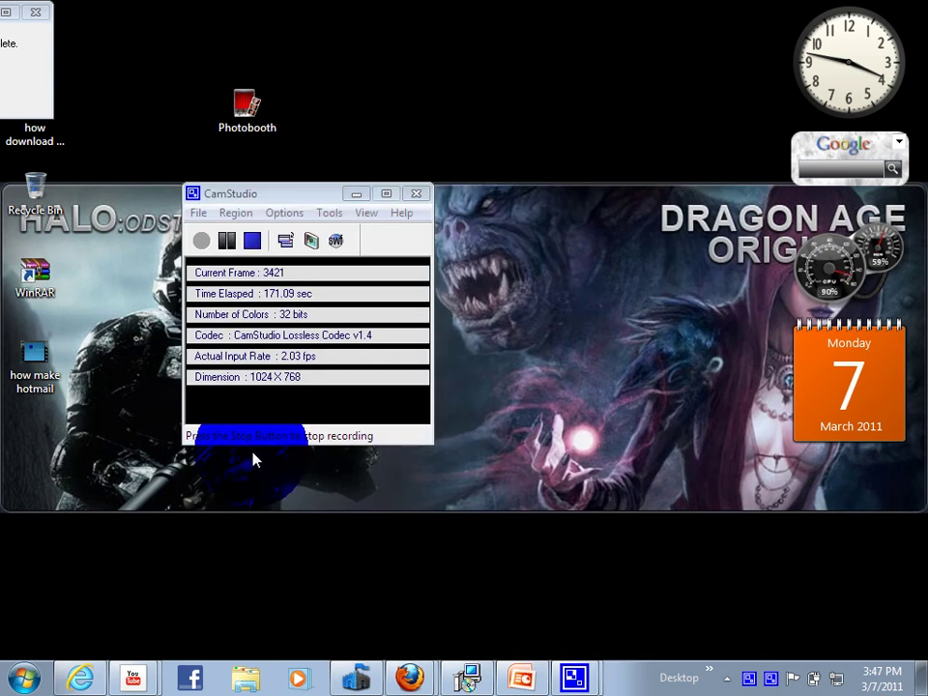